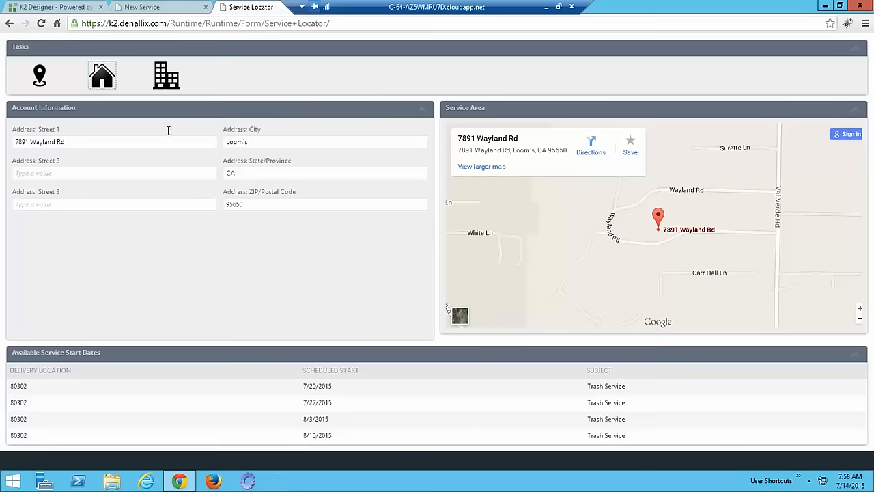
Return to the service locator page and reload it to clear the previous lookup
click(157, 9)
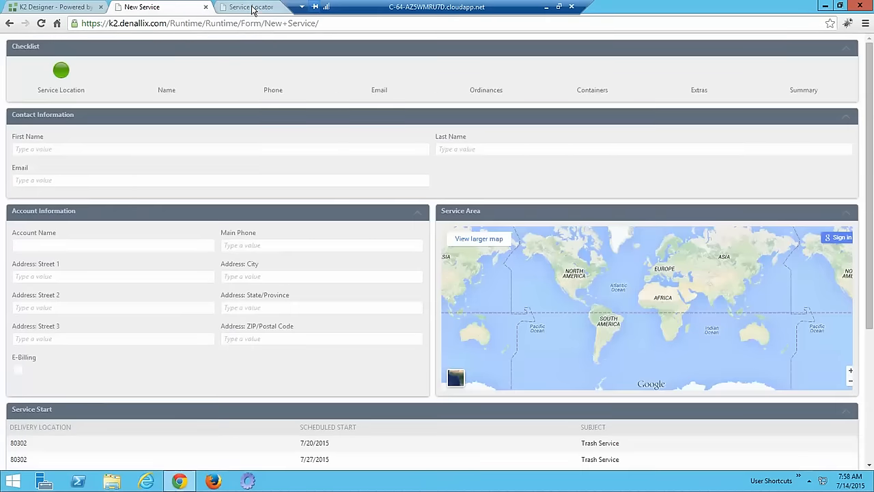
click(251, 8)
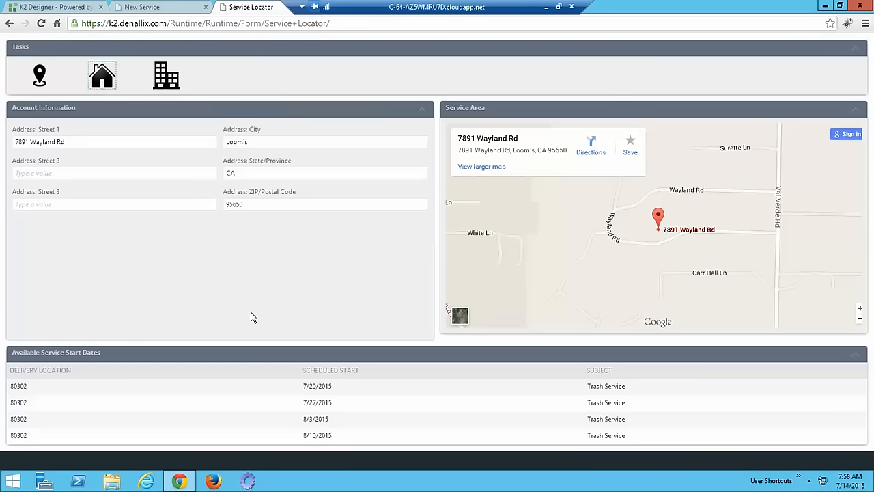
click(41, 24)
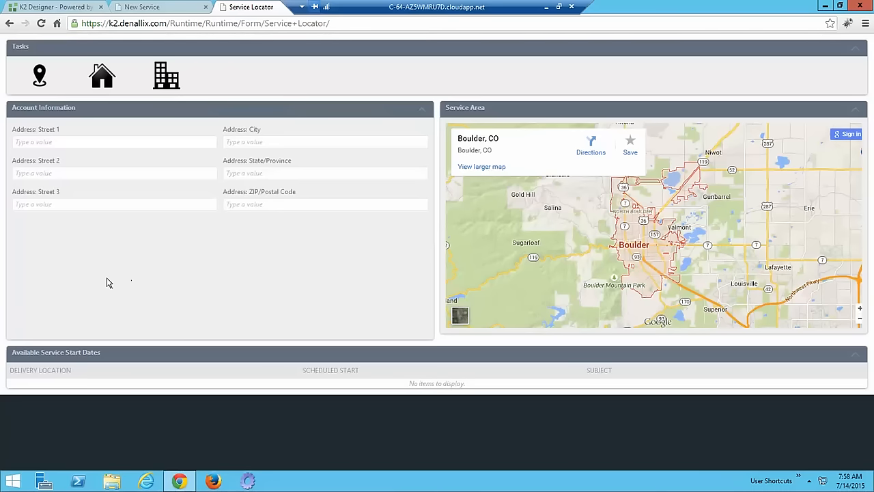
Enter the customer's street address in Boulder, CO to list available trash start dates
click(75, 142)
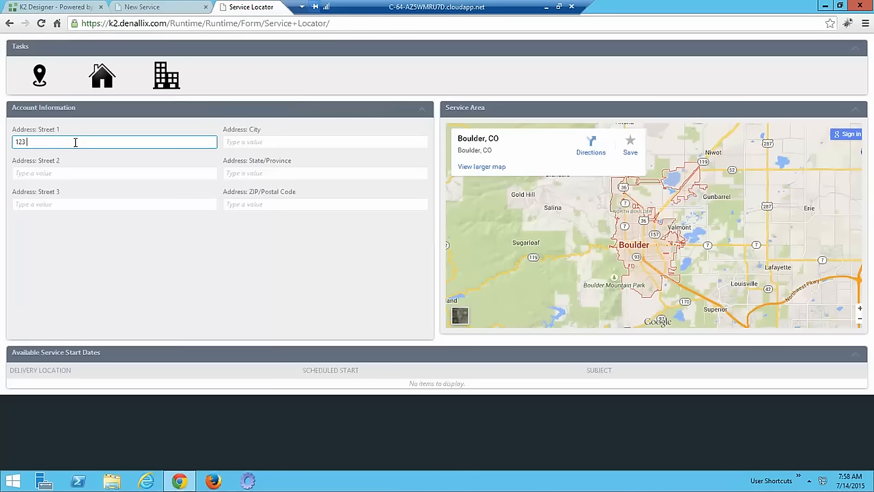
key(Tab)
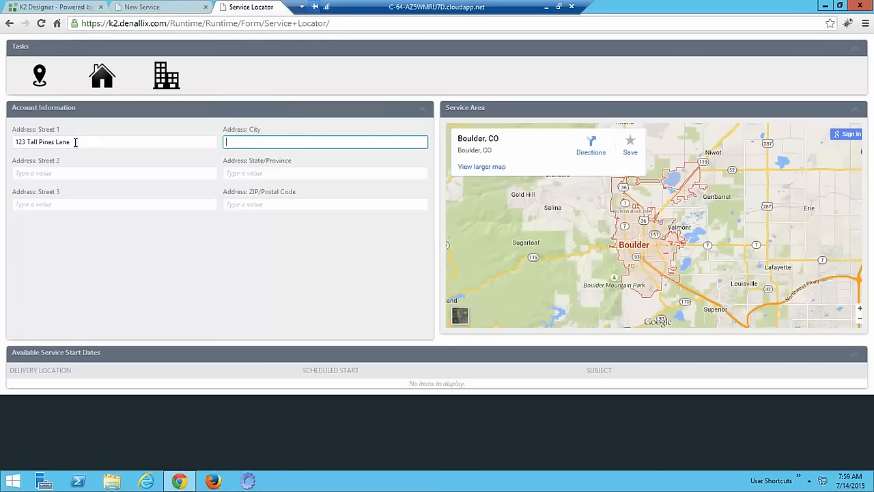
text(Boulder)
key(Tab)
key(Tab)
text(CO)
key(Tab)
key(Tab)
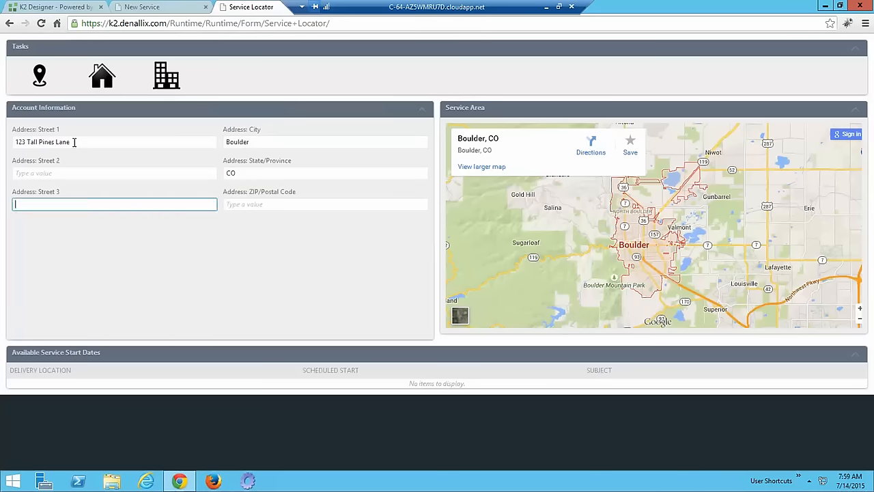
text(80302)
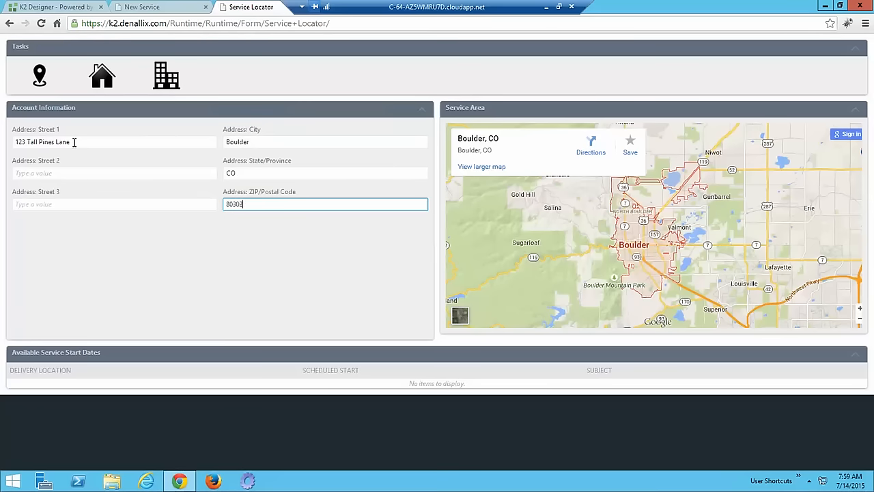
key(Tab)
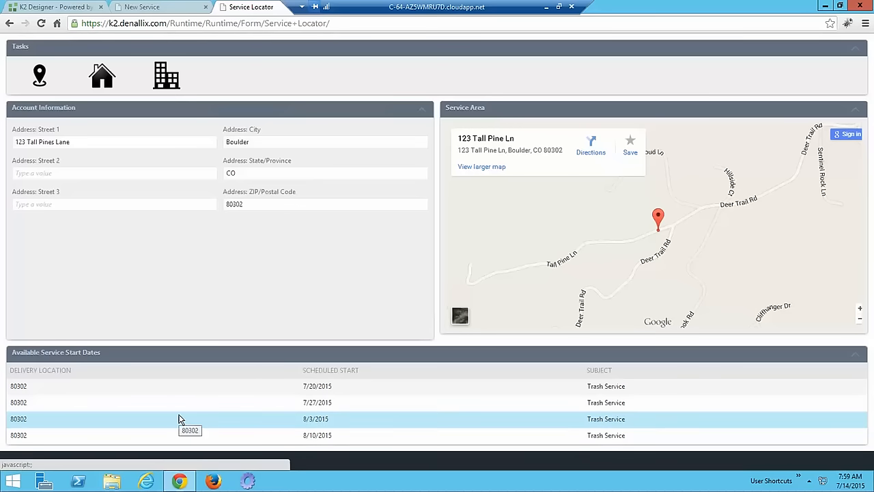
Start a New Residential Service request for the looked-up address
click(99, 72)
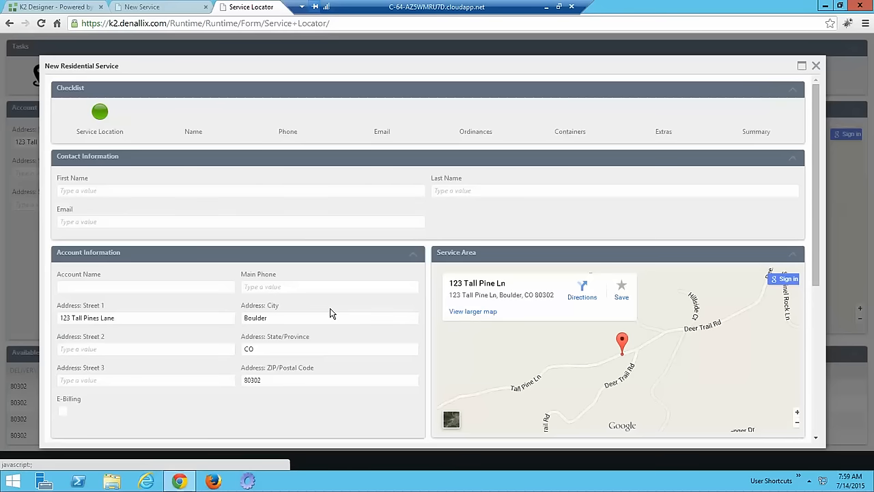
scroll(301, 290, down, 1)
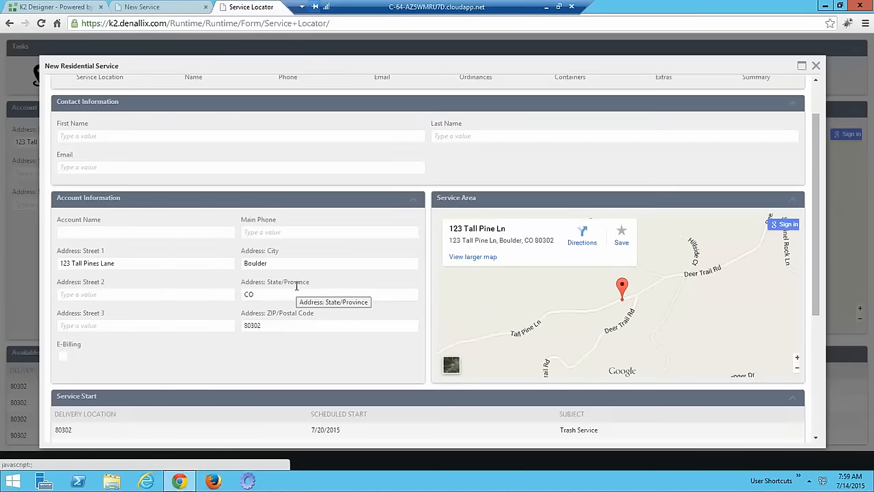
scroll(297, 290, up, 1)
Fill in the contact's first name, last name and e-mail address
click(123, 189)
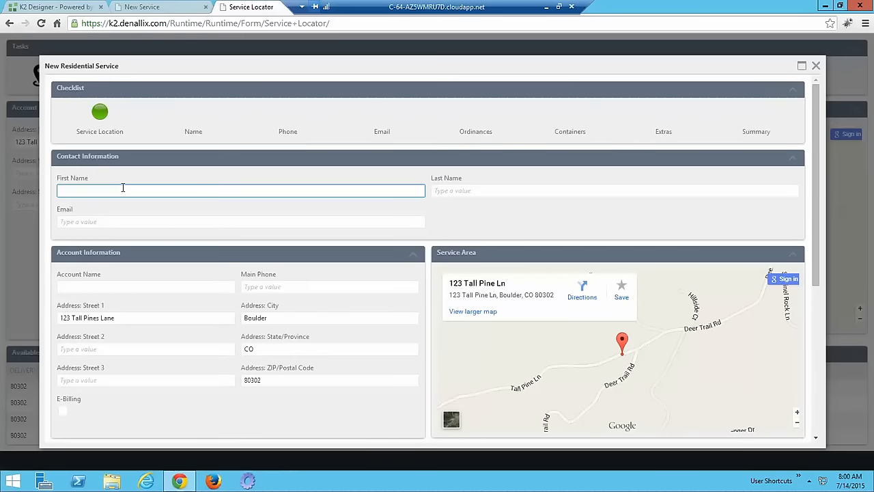
text(Walter)
key(Tab)
text(White)
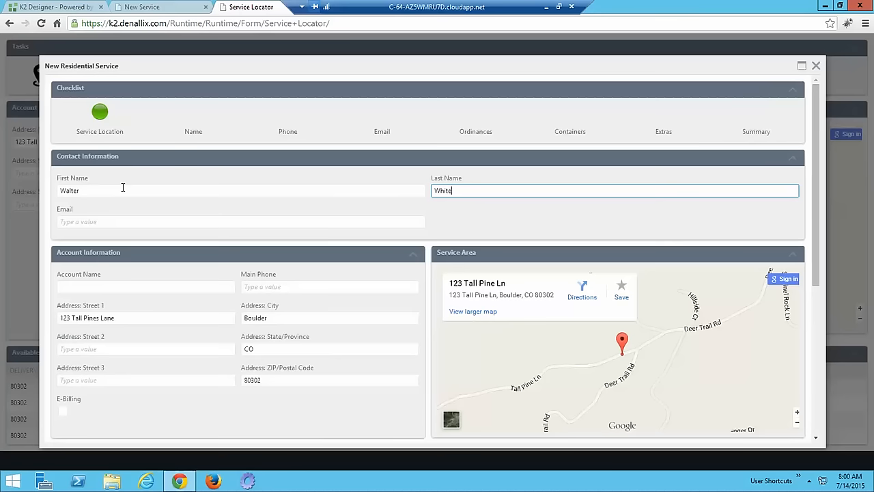
key(Tab)
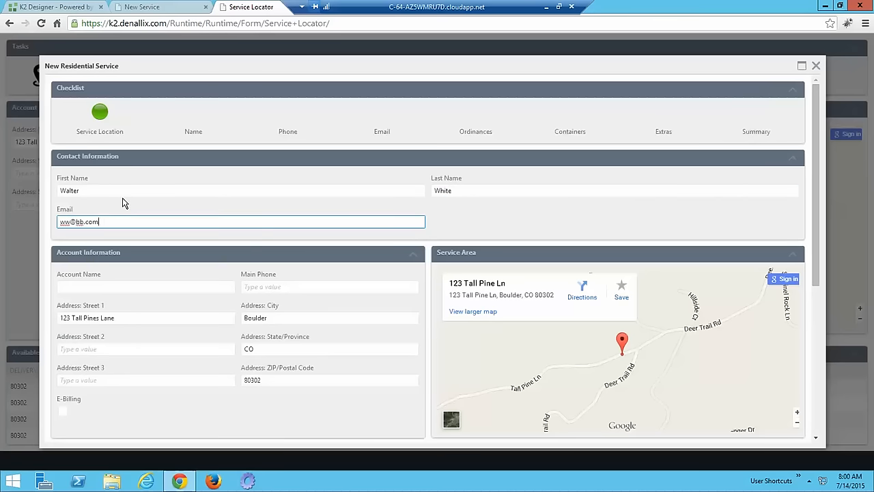
key(Tab)
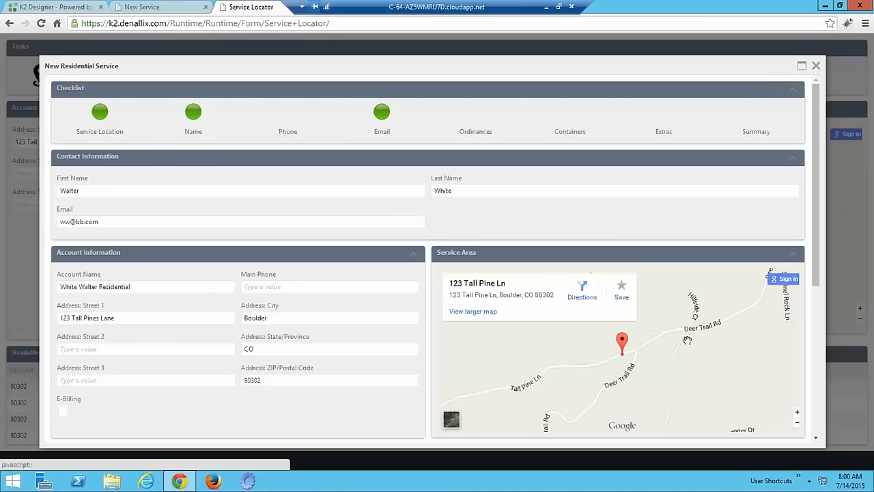
drag(814, 245, 813, 302)
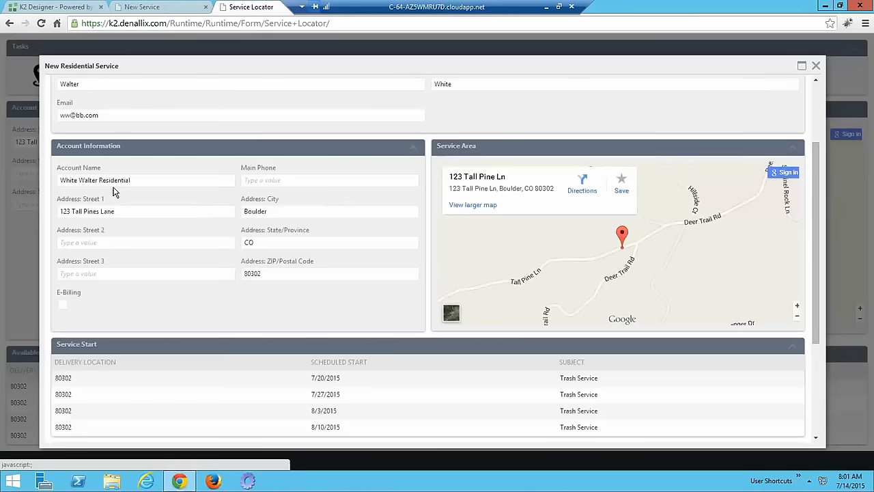
Enter the contact's main phone number
click(270, 182)
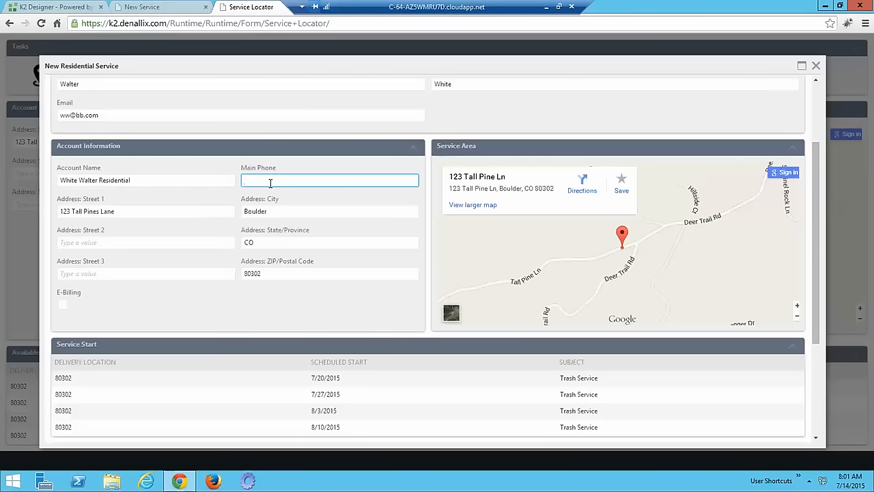
text(9165551212)
key(Tab)
key(Tab)
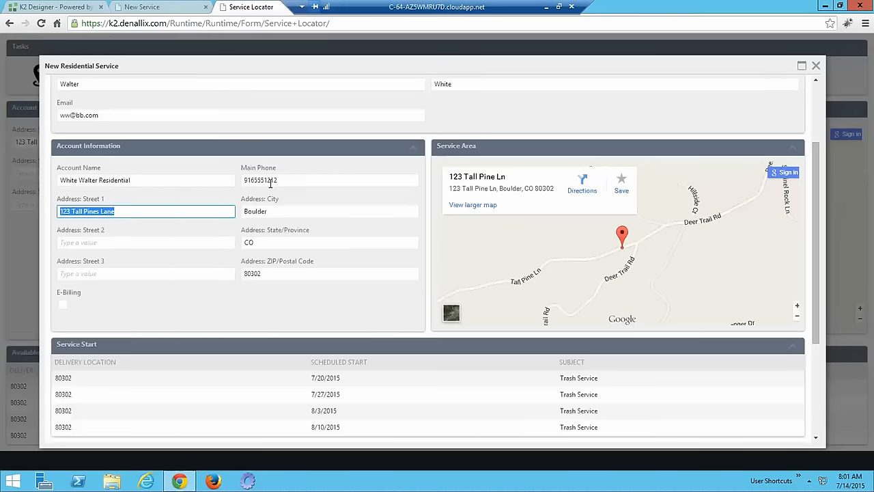
key(Tab)
key(Tab)
Choose the 8/3/2015 start date and add a service order for it
scroll(287, 218, down, 3)
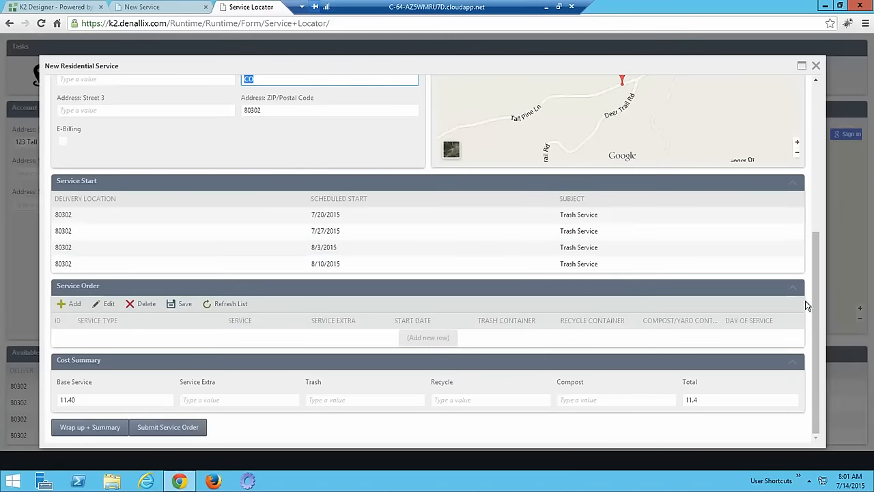
drag(813, 295, 812, 100)
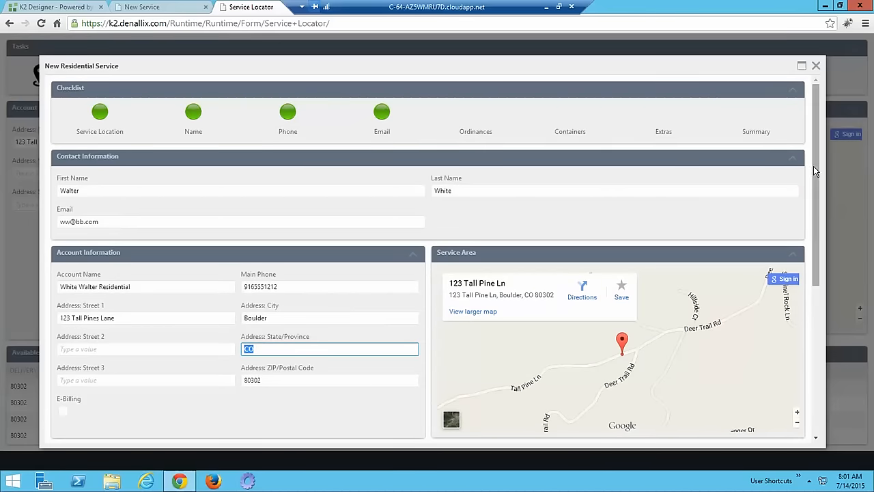
drag(815, 184, 809, 390)
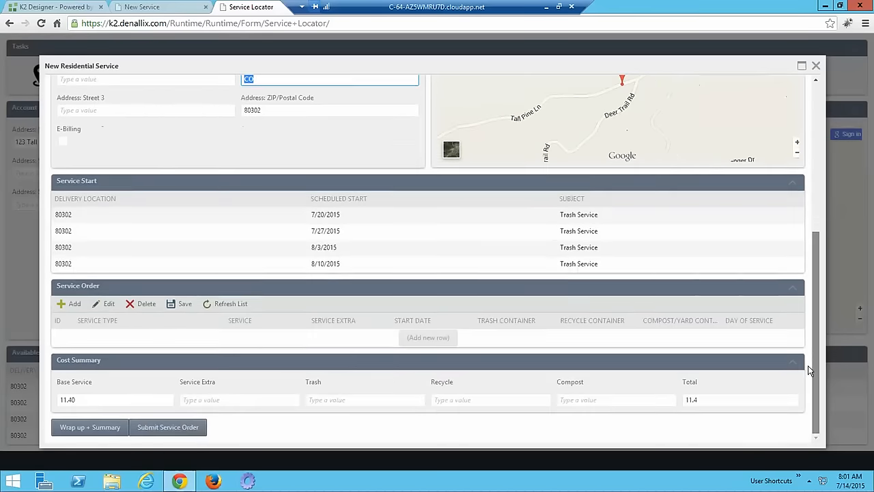
click(183, 245)
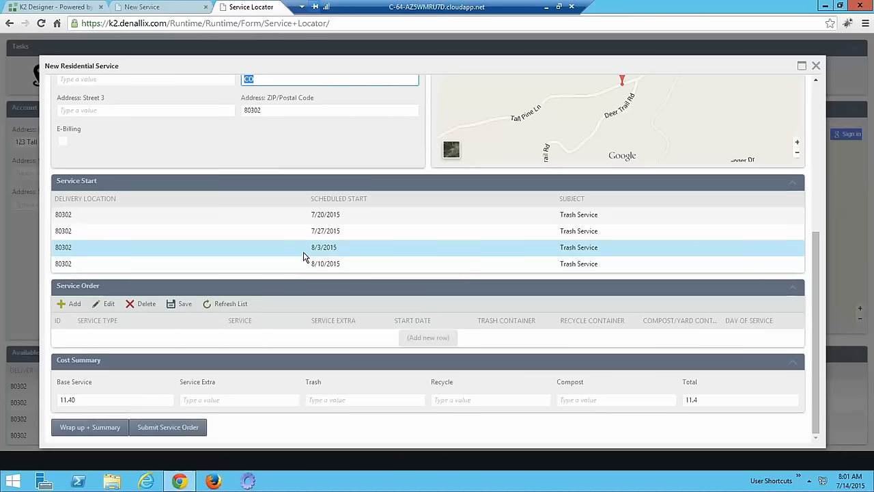
click(304, 254)
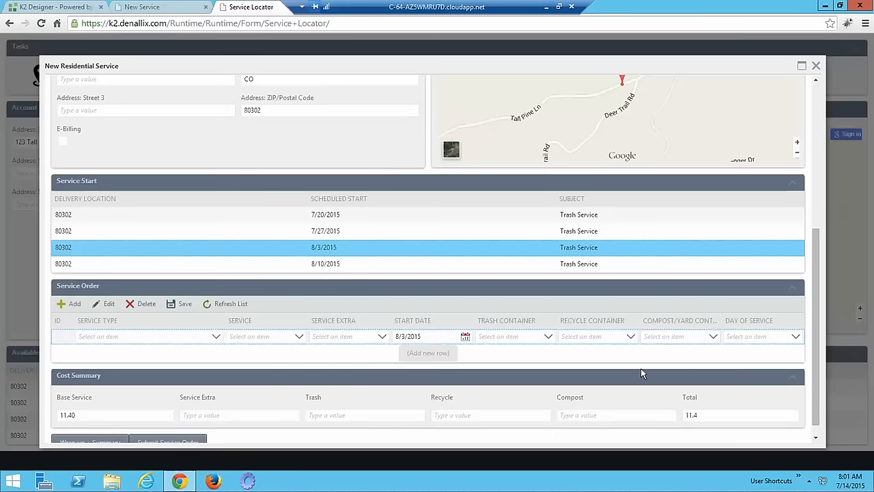
Set the service type to Residential - Scheduled, choose the trash/recycling bundle, and add Drive In extra
click(213, 338)
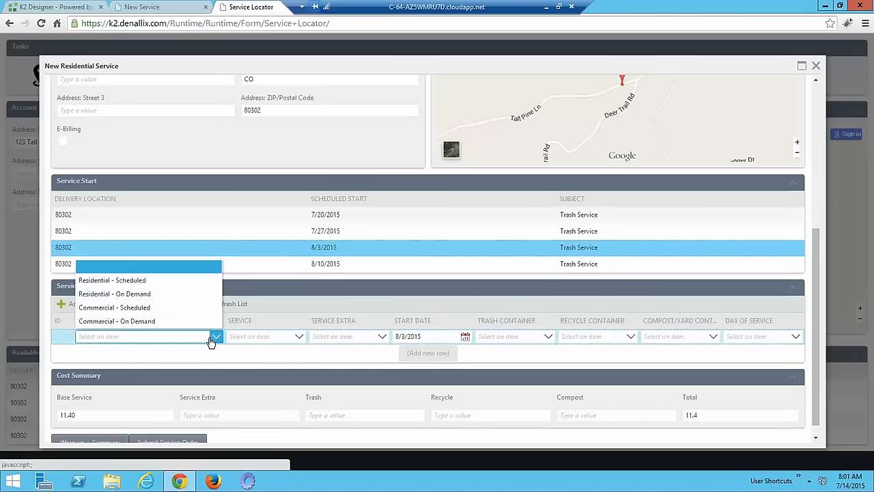
click(147, 281)
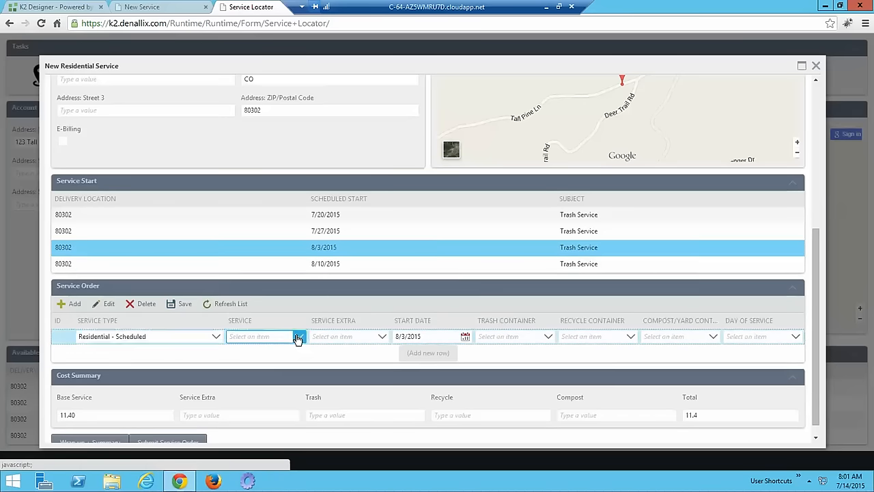
click(297, 340)
click(280, 267)
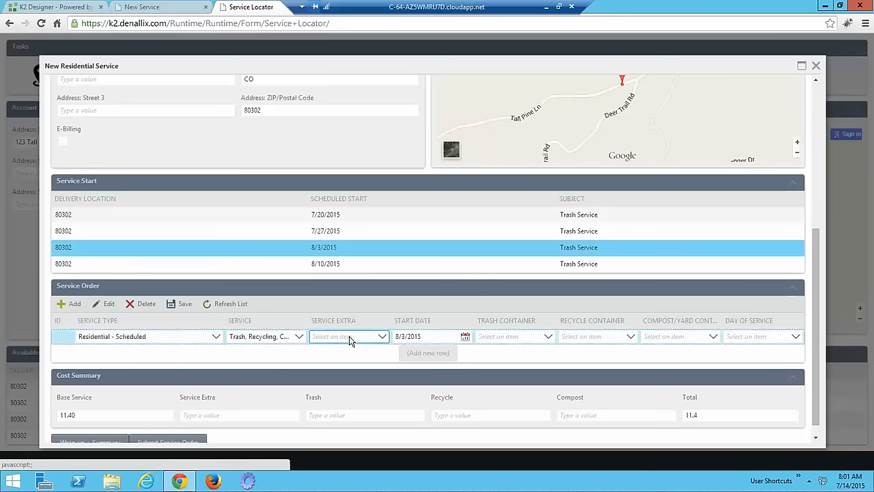
click(350, 339)
click(345, 317)
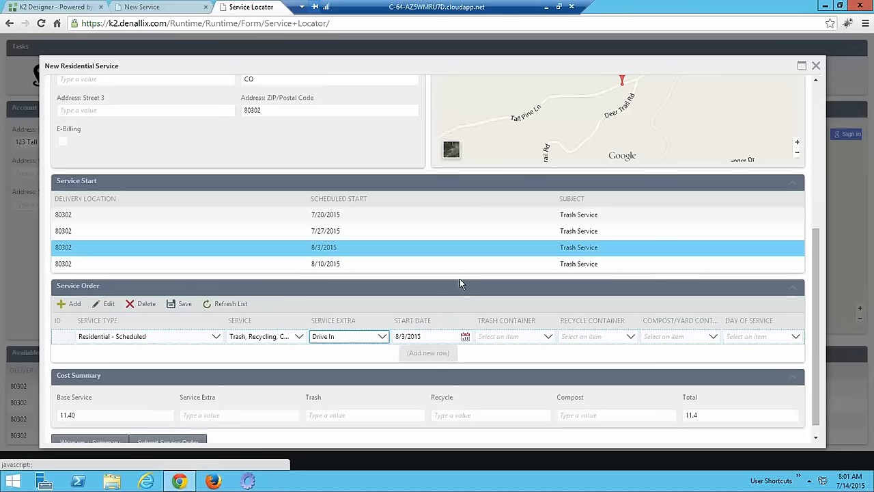
Set the trash, recycle and compost containers all to Bear - 64 gallon
click(544, 337)
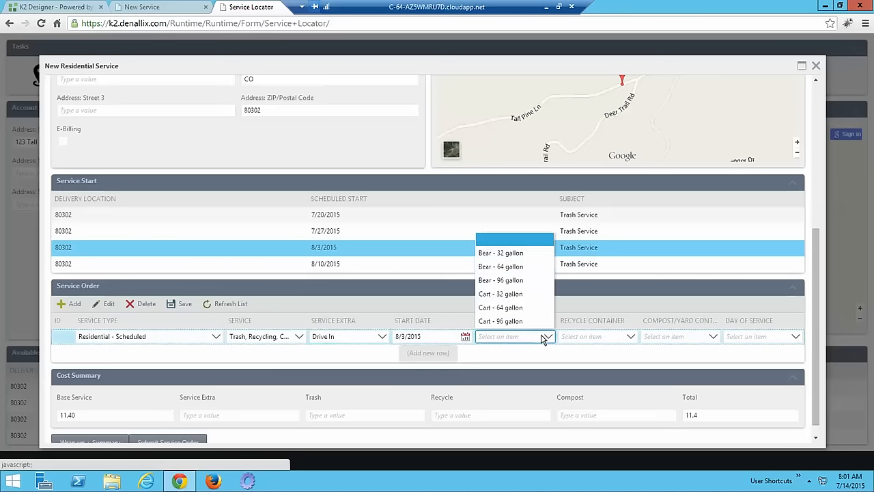
click(518, 256)
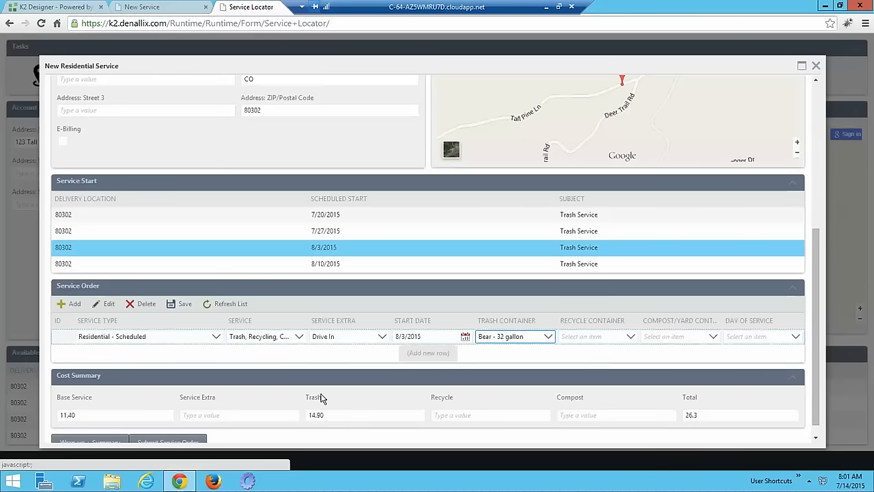
click(498, 336)
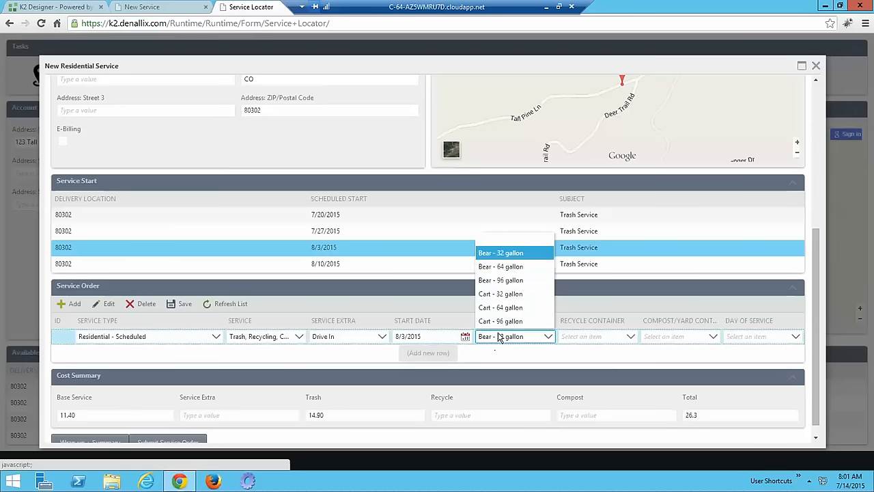
click(501, 267)
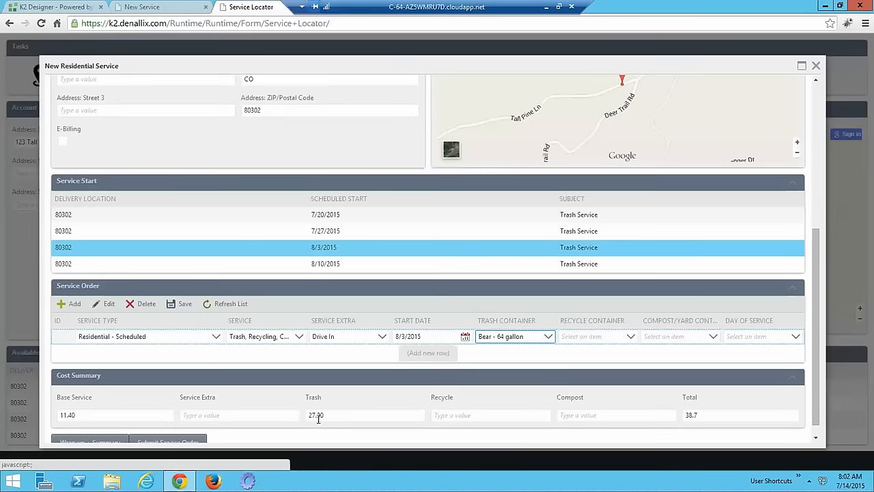
click(593, 336)
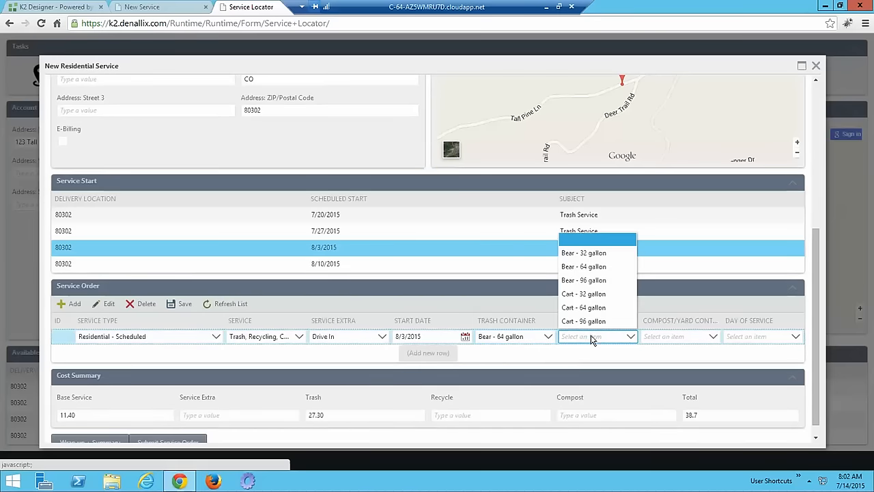
click(593, 268)
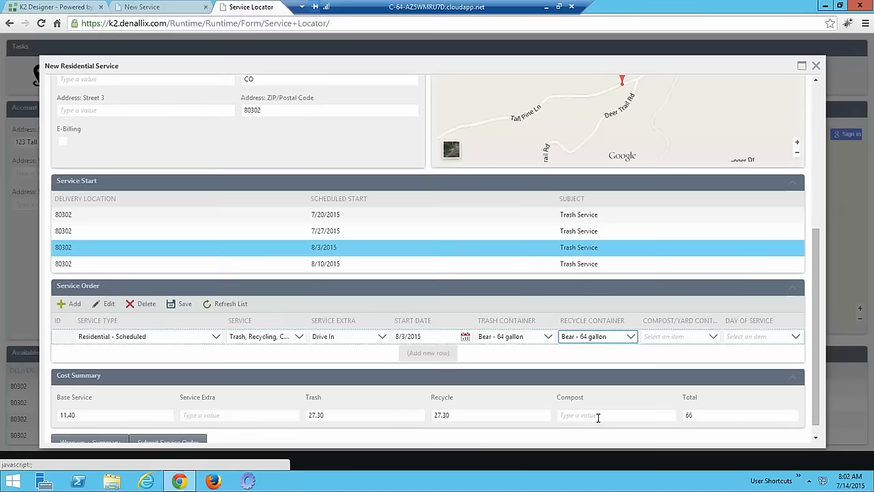
click(599, 415)
click(675, 336)
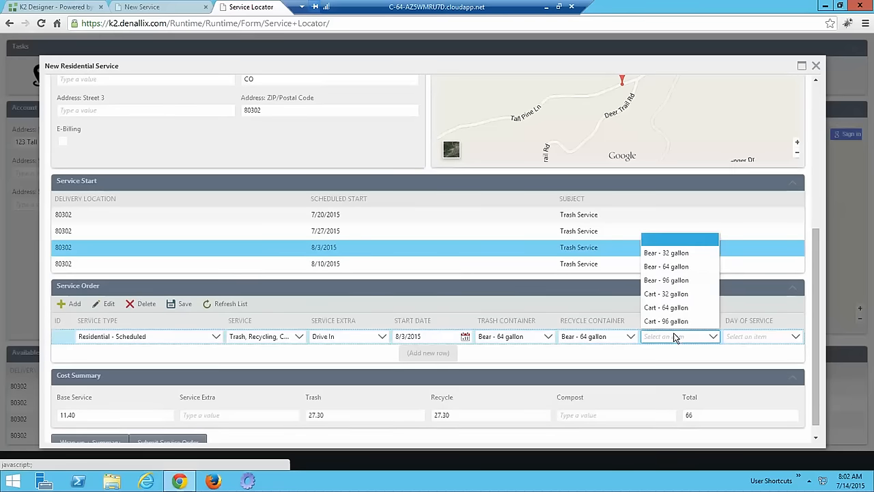
click(675, 267)
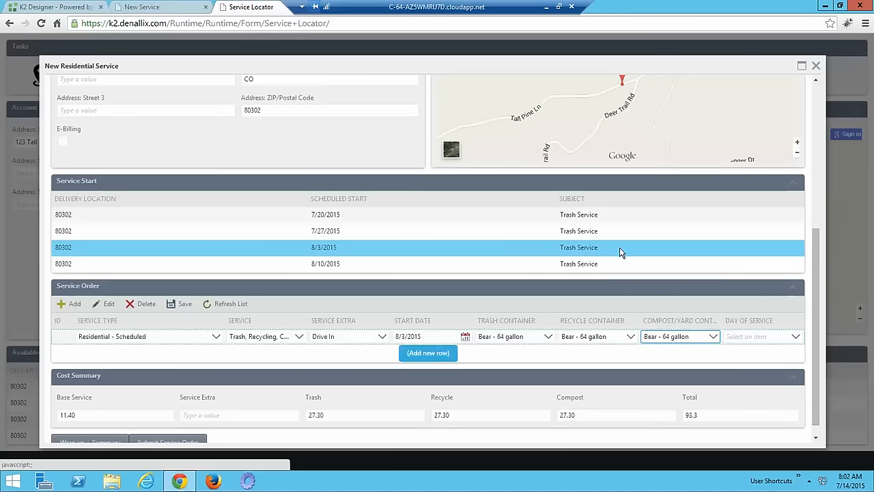
Review the order summary showing 2015-08-03 start and 93.3 total, then mark wrap-up complete
scroll(663, 359, up, 3)
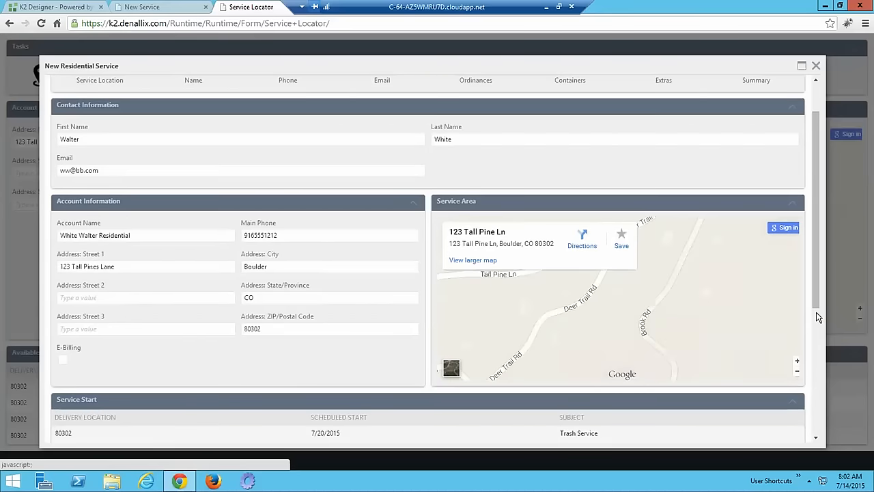
drag(817, 303, 811, 430)
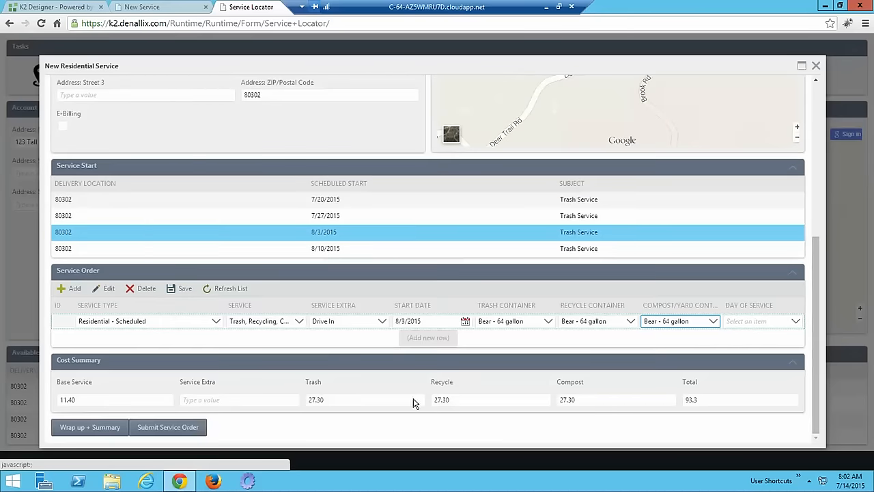
click(94, 427)
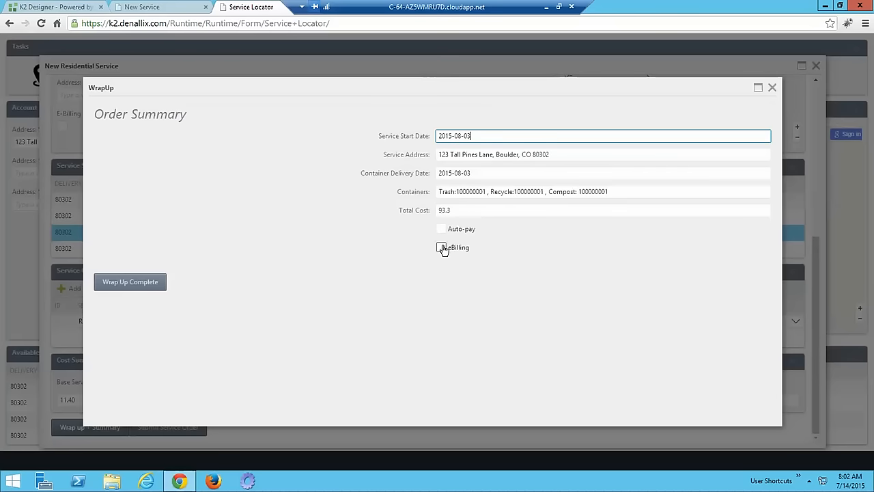
click(134, 283)
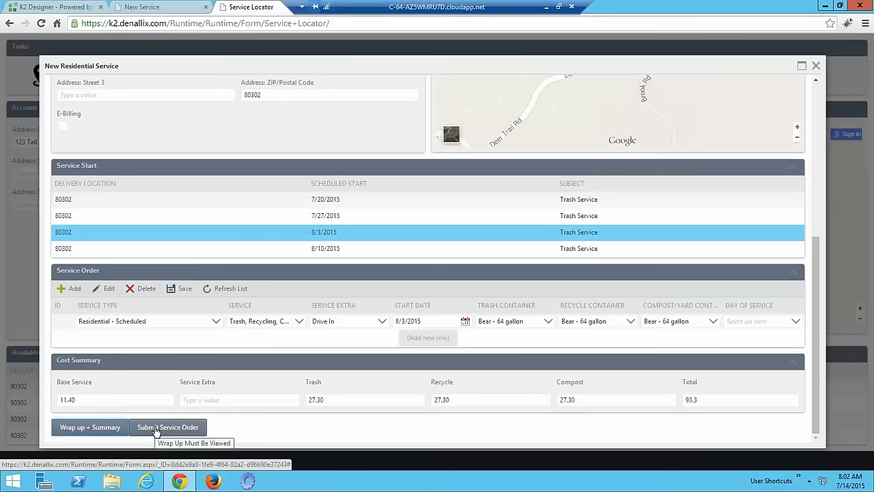
Submit the residential service order and confirm the Order Submitted message
click(156, 430)
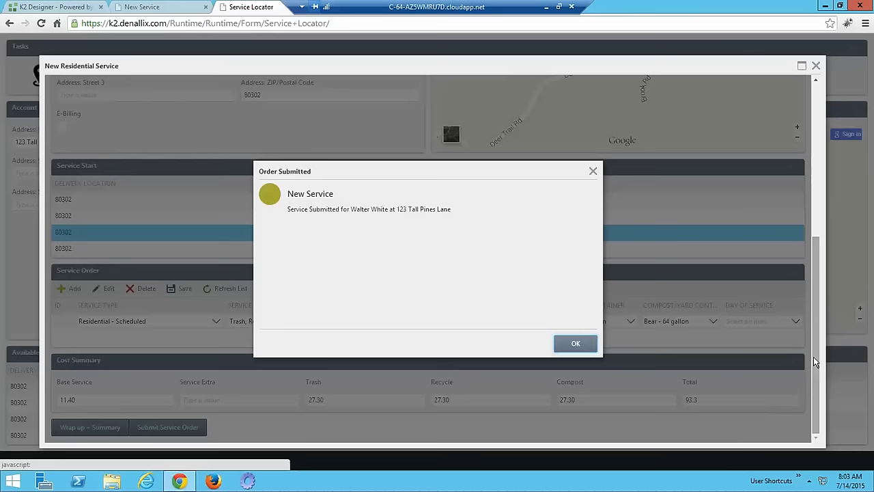
Minimize the remote desktop session to return to the local desktop
click(545, 7)
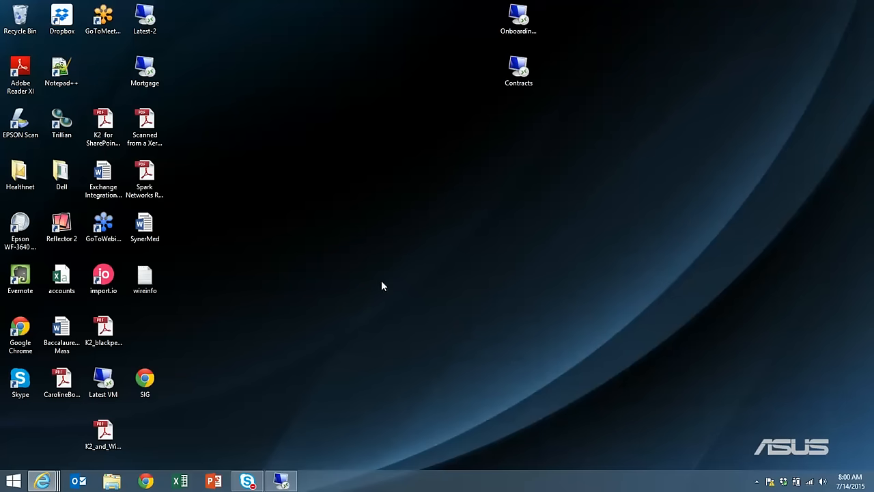
Bring the Dynamics CRM browser window on screen and refresh My Active Accounts
mouse_move(42, 481)
drag(873, 82, 735, 0)
click(845, 177)
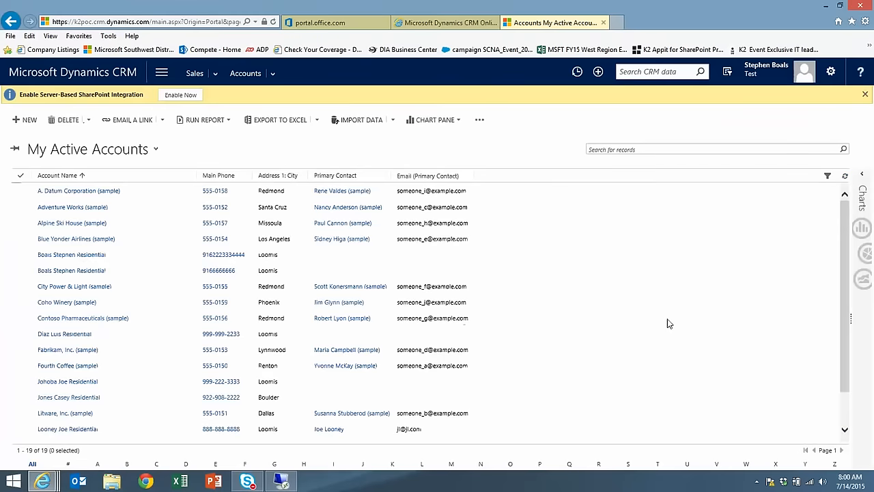
Open the new Boulder account and check its Trash, Recycling, Compost service starting 8/2/2015
scroll(683, 325, down, 2)
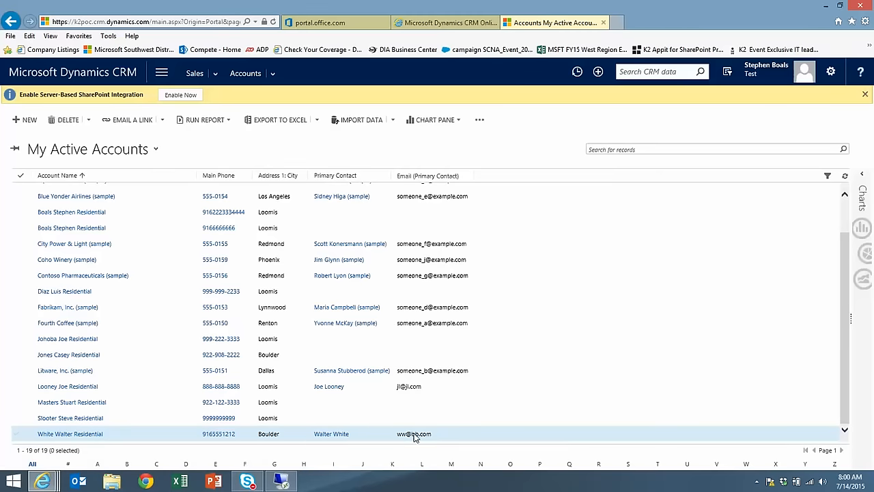
click(79, 434)
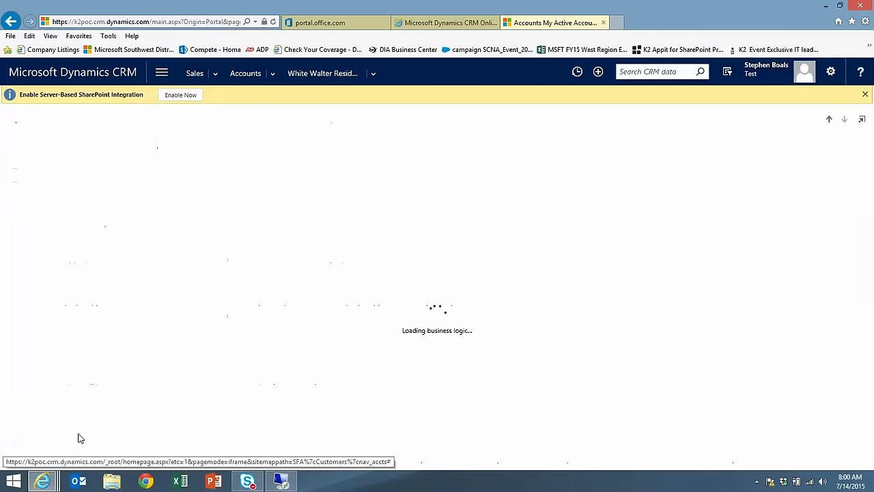
scroll(225, 353, down, 2)
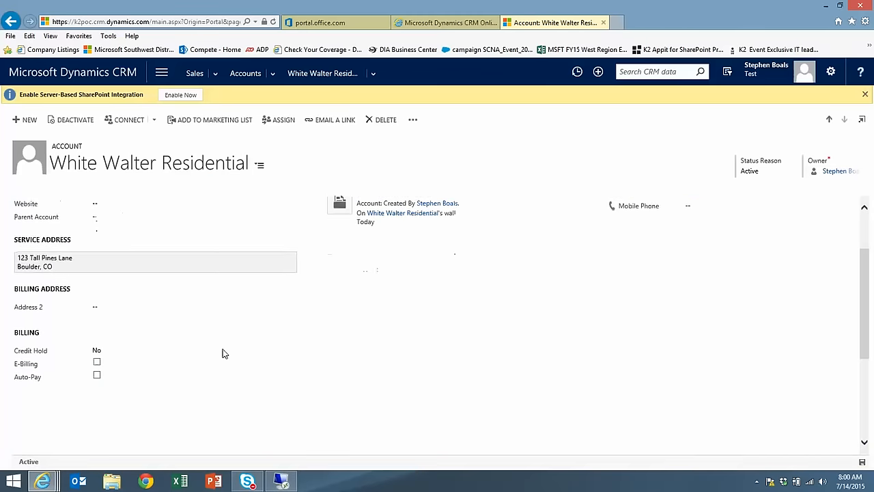
scroll(260, 341, down, 4)
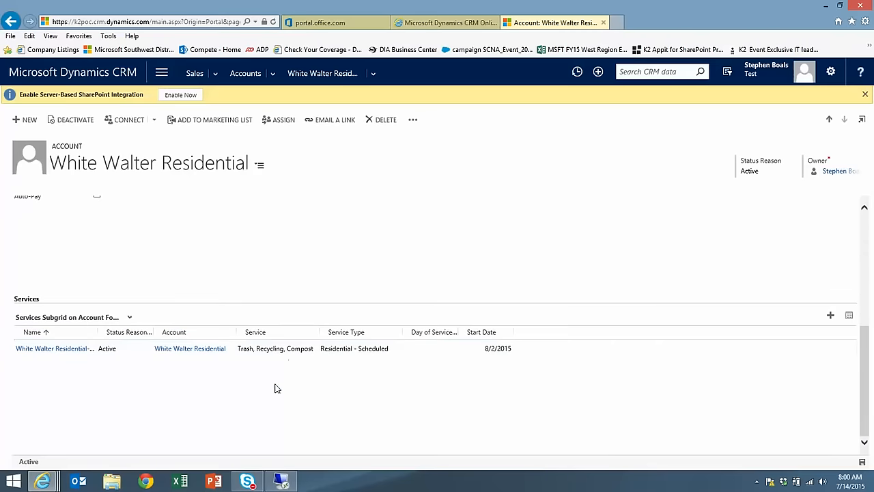